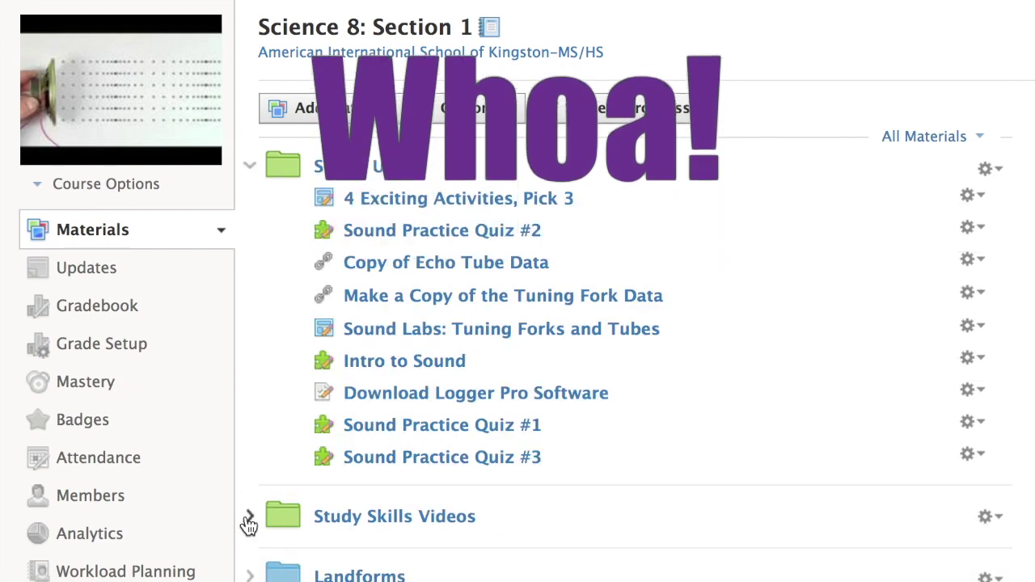
# Expand the Study Skills Videos and Landforms folders to review the Science 8: Section 1 course materials.
pyautogui.click(248, 518)
pyautogui.scroll(-1, 248, 526)
pyautogui.scroll(-5, 249, 525)
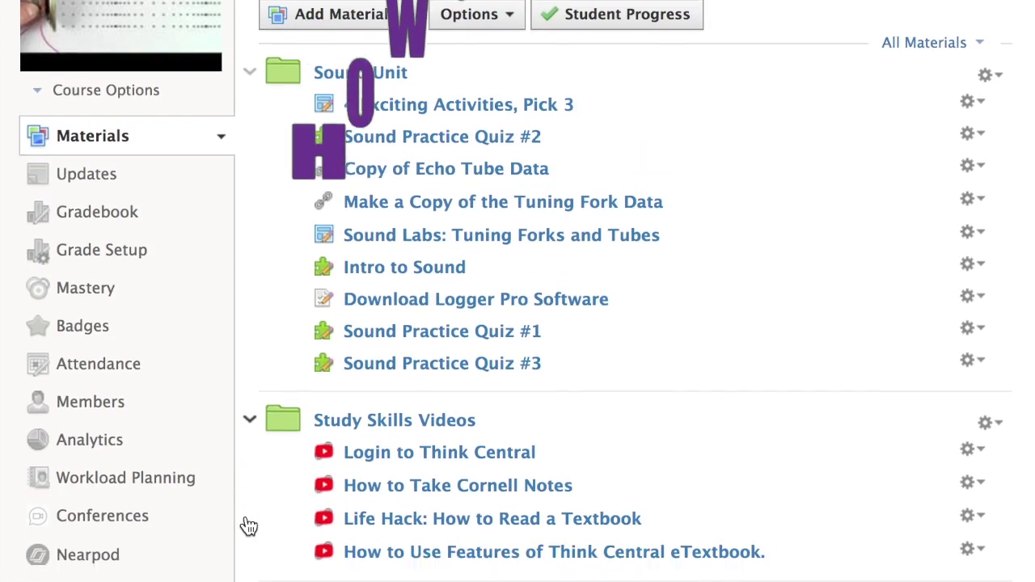
pyautogui.click(251, 473)
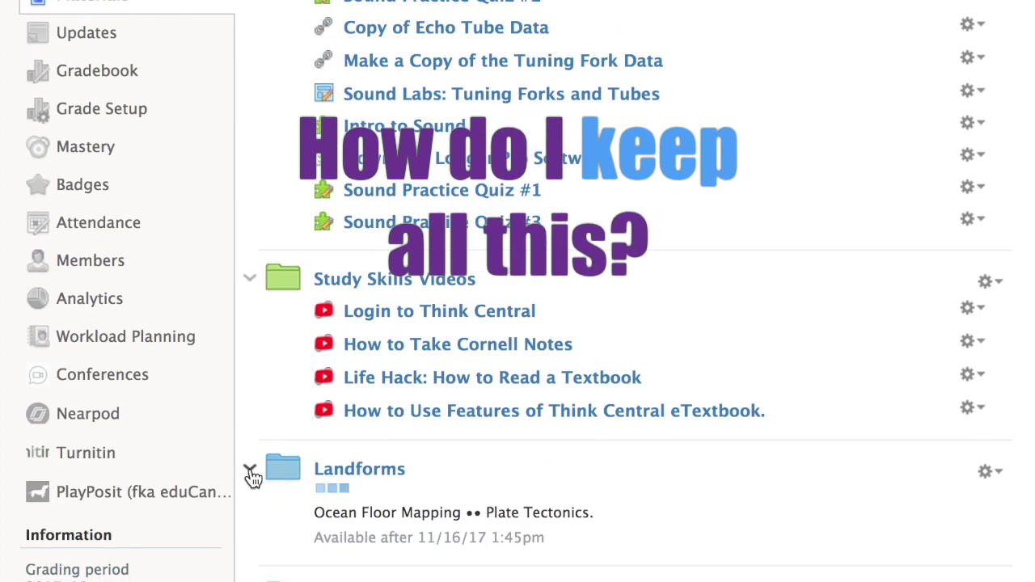
pyautogui.scroll(-4, 250, 477)
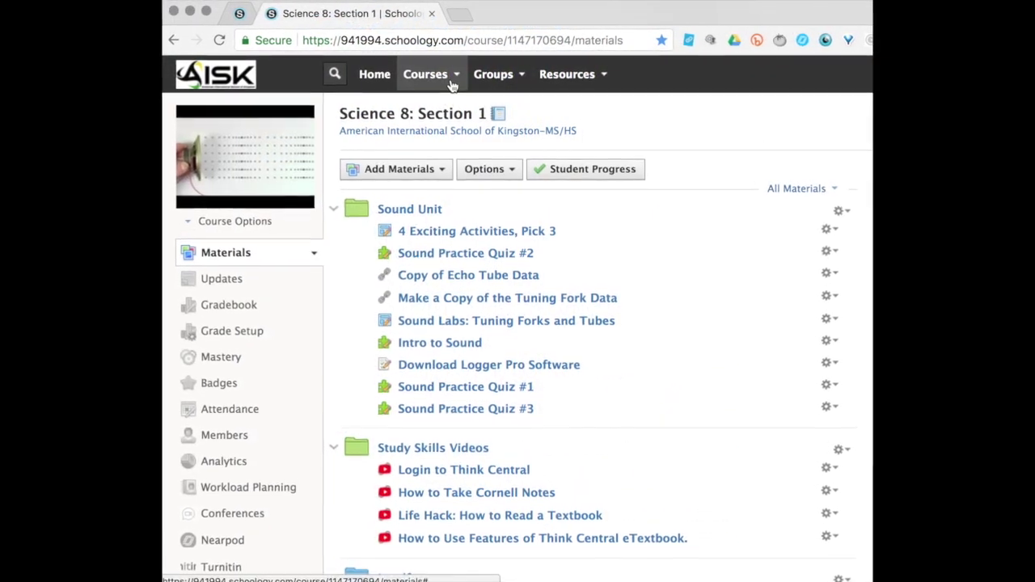
# Browse the list of available courses, then close it.
pyautogui.click(449, 78)
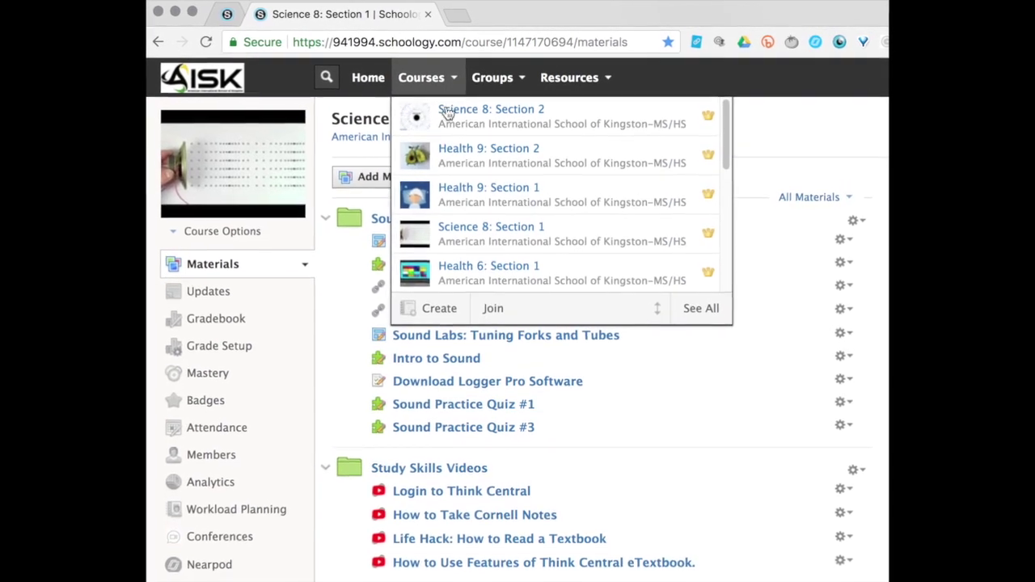
pyautogui.scroll(-4, 455, 194)
pyautogui.scroll(4, 453, 203)
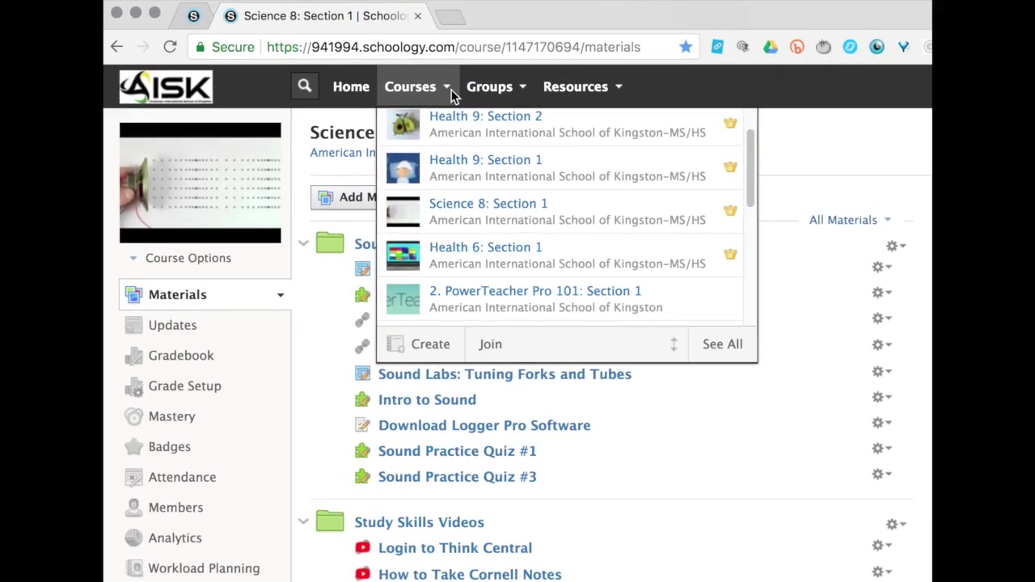
pyautogui.click(449, 89)
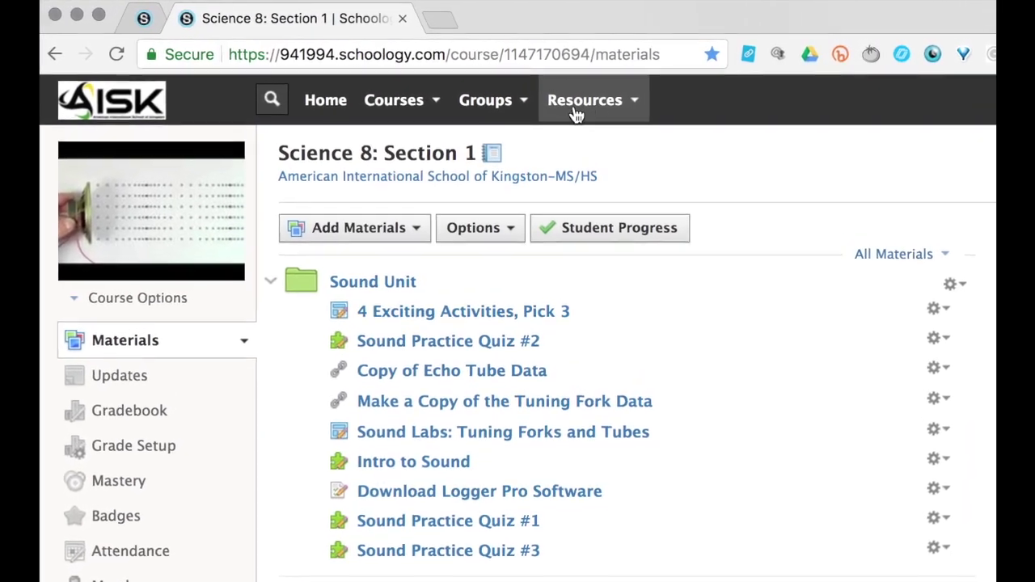
# Create a new collection titled "17-18 Back Copy Science" in the personal resources.
pyautogui.click(578, 111)
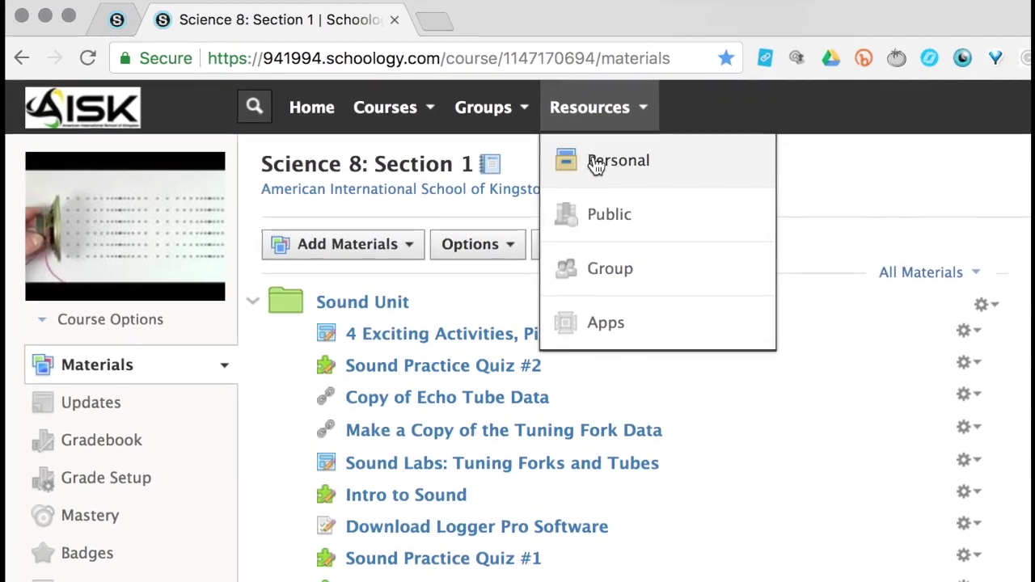
pyautogui.click(631, 165)
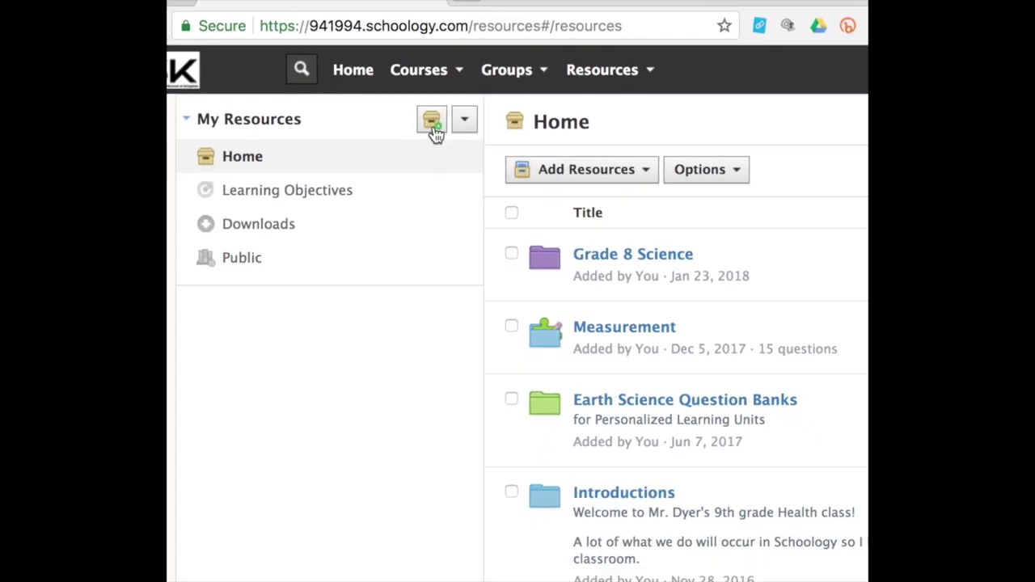
pyautogui.click(432, 126)
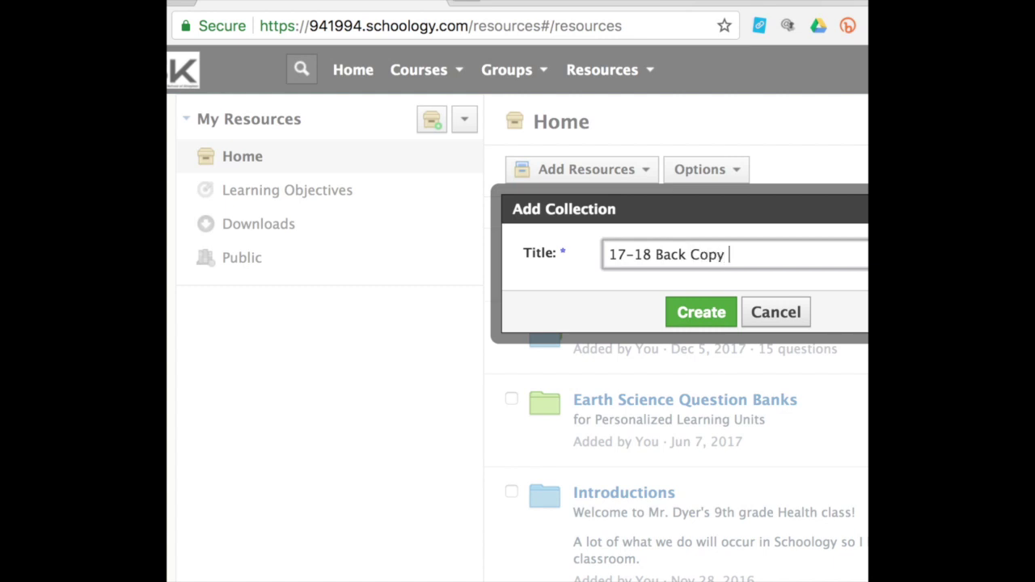
pyautogui.click(702, 313)
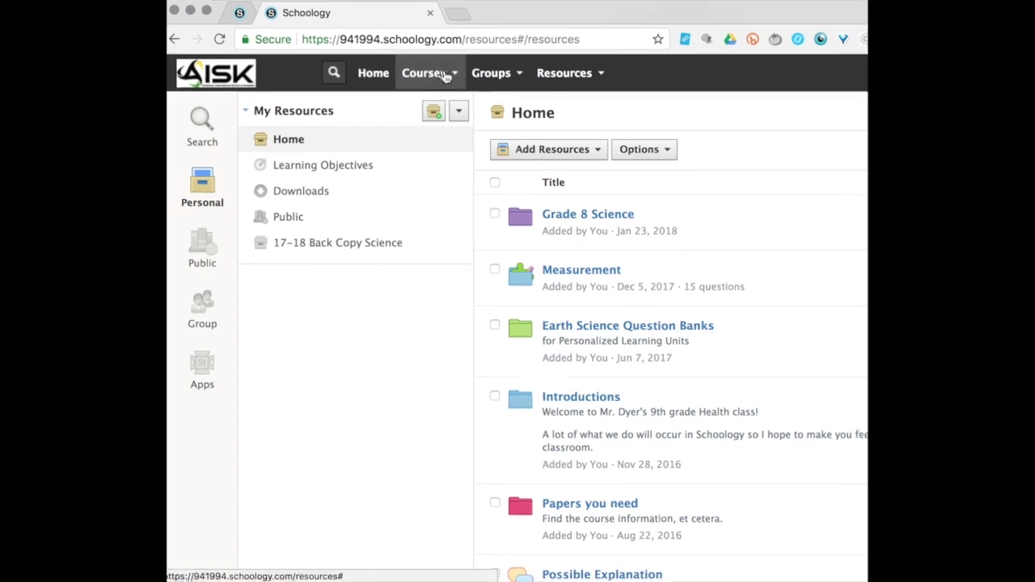
# Save the whole Science 8: Section 1 course to resources in the 17-18 Back Copy Science collection, with no folder selected.
pyautogui.click(445, 76)
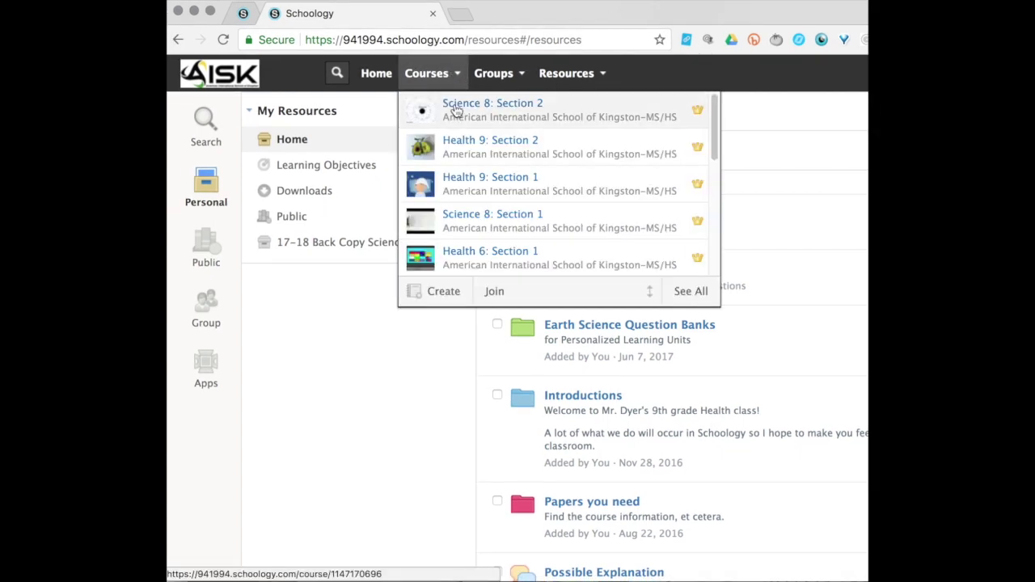
pyautogui.click(458, 213)
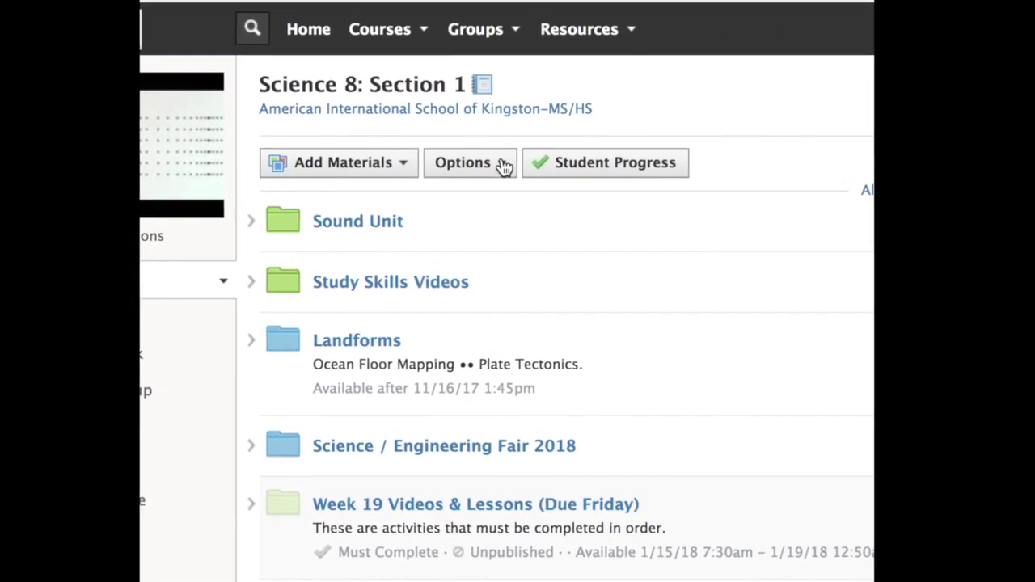
pyautogui.click(501, 165)
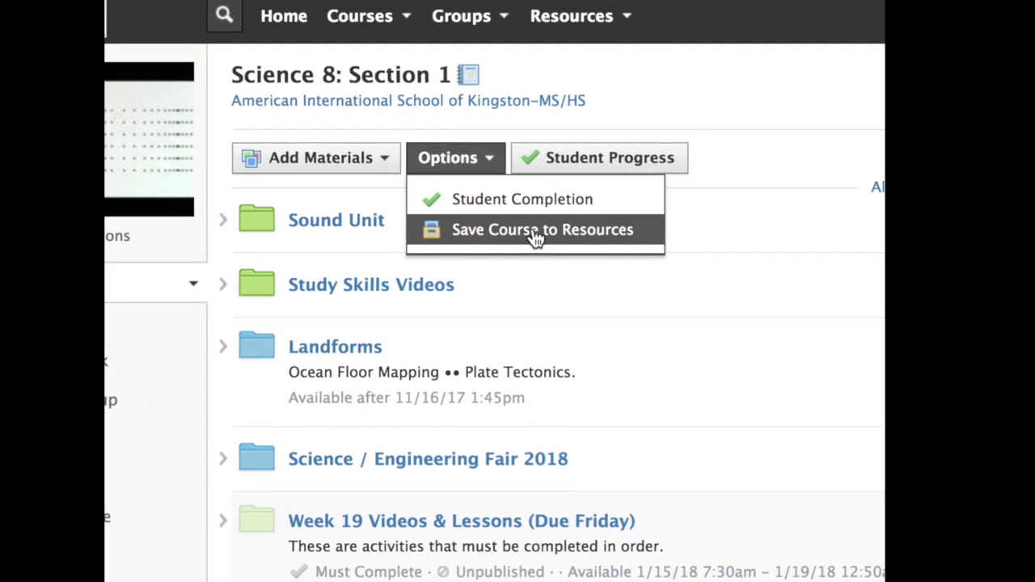
pyautogui.click(536, 233)
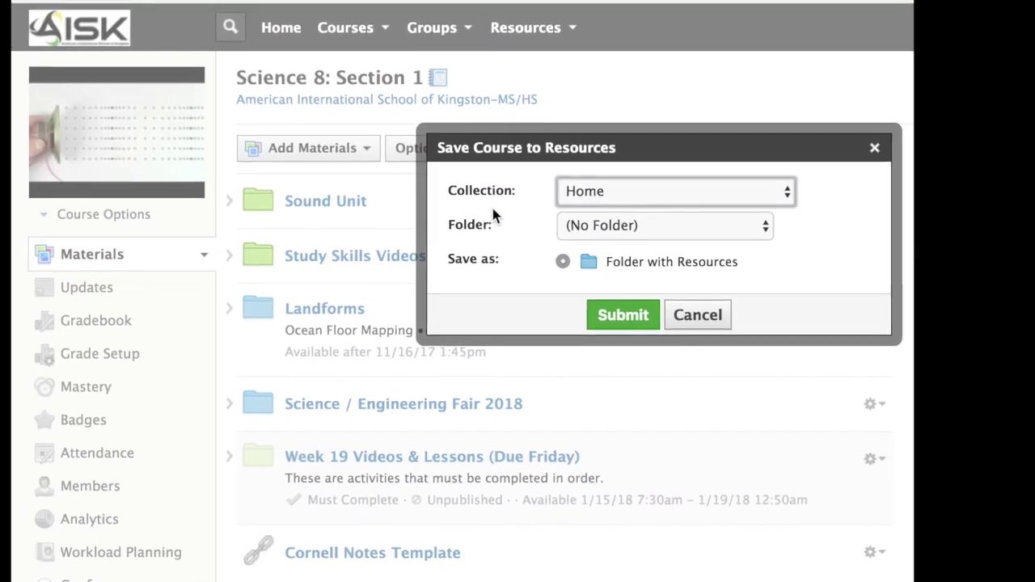
pyautogui.click(619, 192)
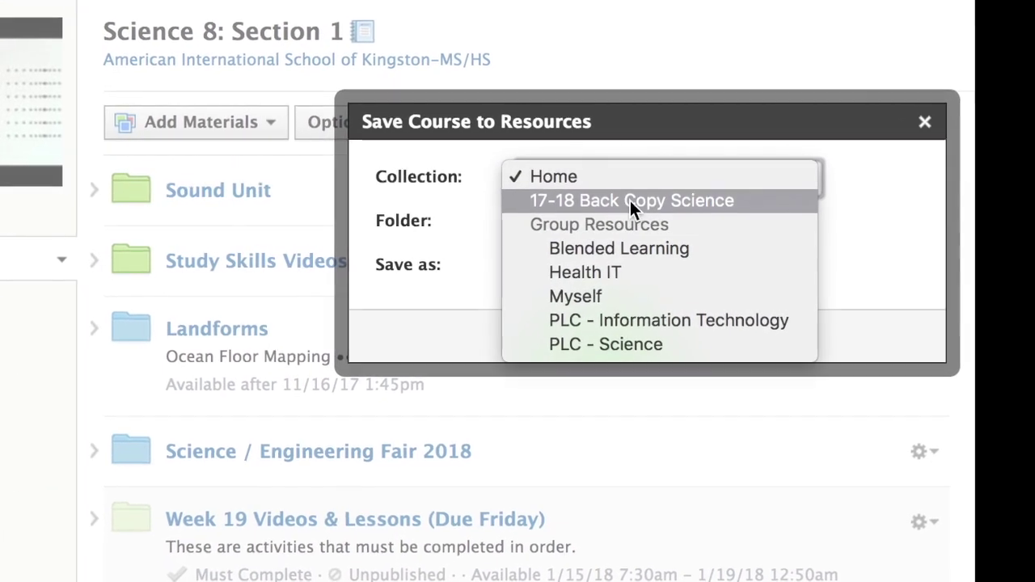
pyautogui.click(612, 198)
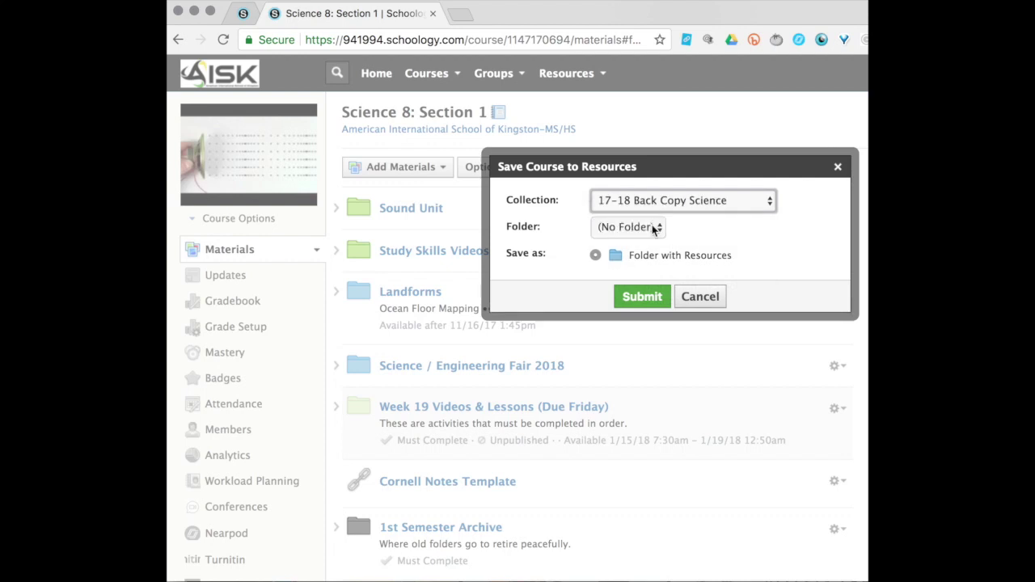
pyautogui.click(652, 226)
pyautogui.click(652, 224)
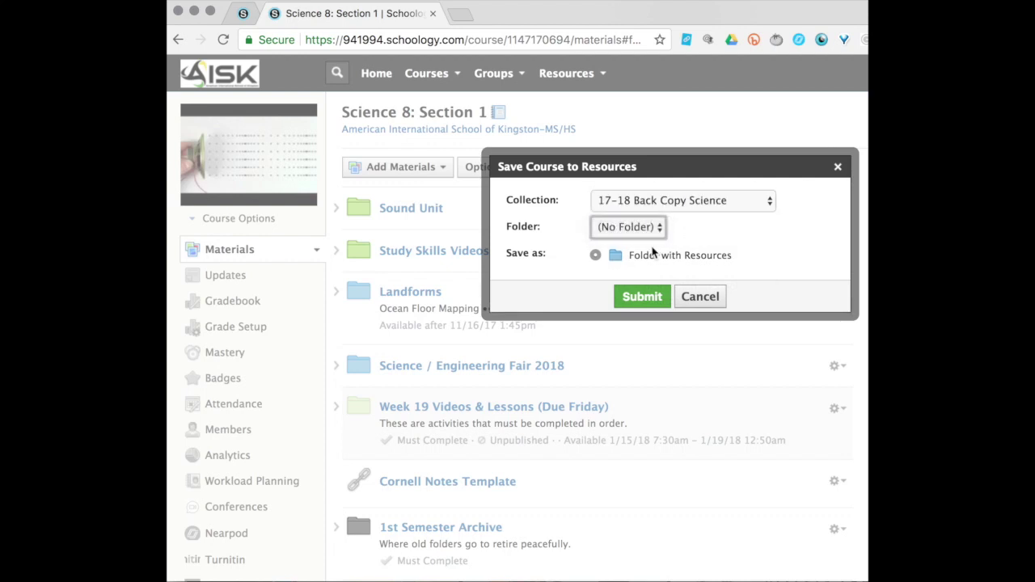
pyautogui.click(639, 296)
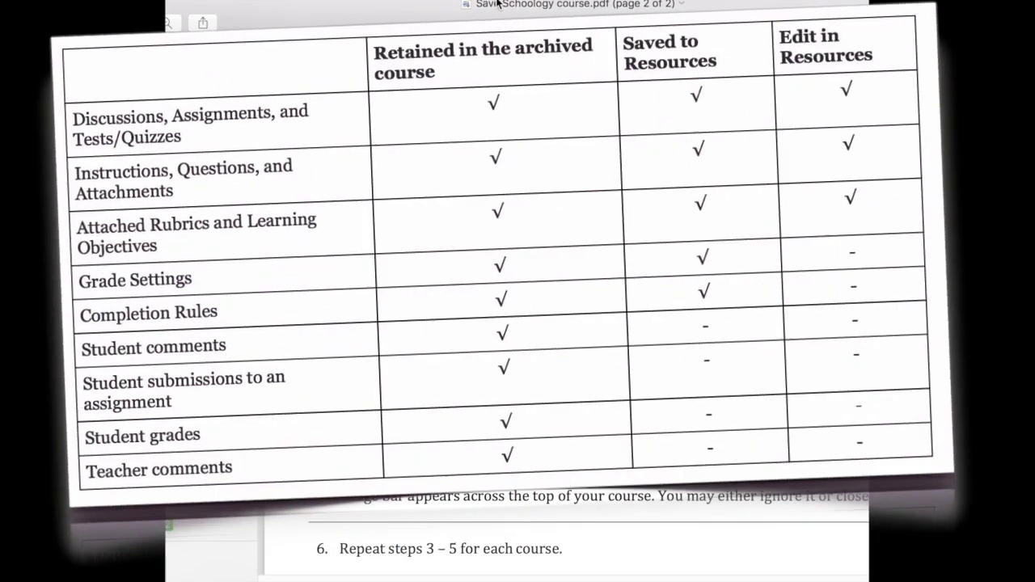
pyautogui.scroll(-8, 550, 323)
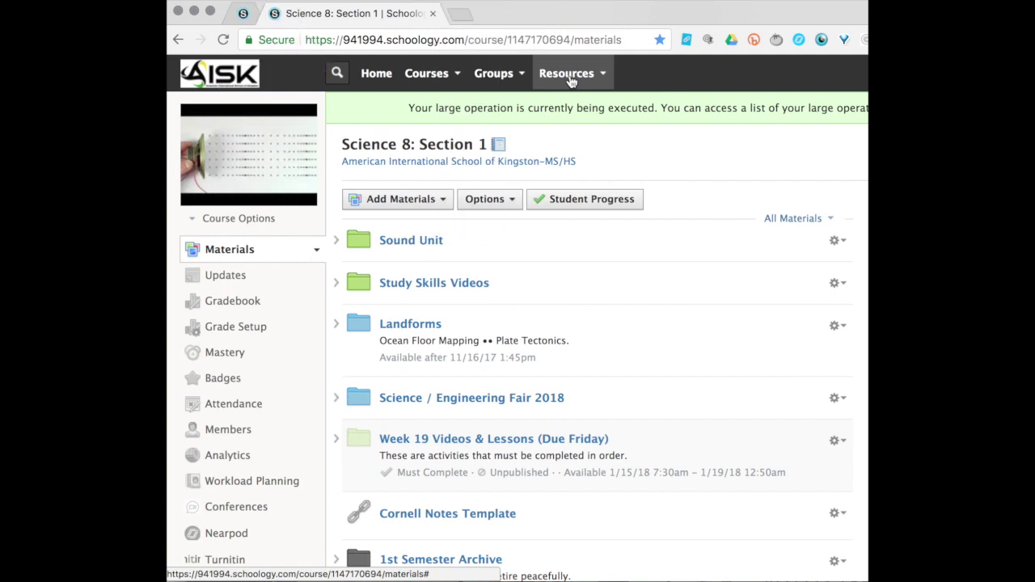
# Open the 17-18 Back Copy Science collection in the personal resources to check the saved course.
pyautogui.click(570, 77)
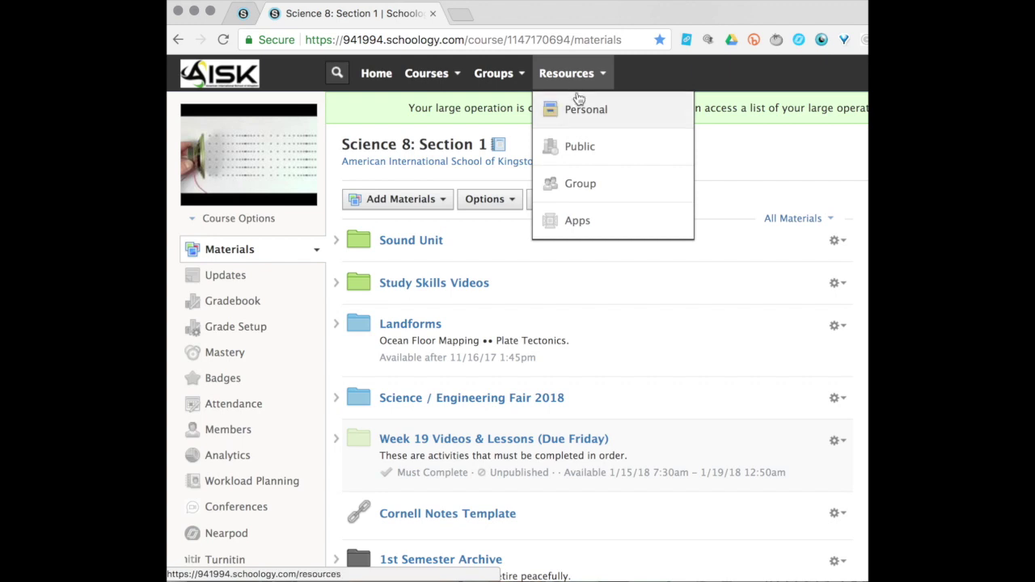
pyautogui.click(581, 113)
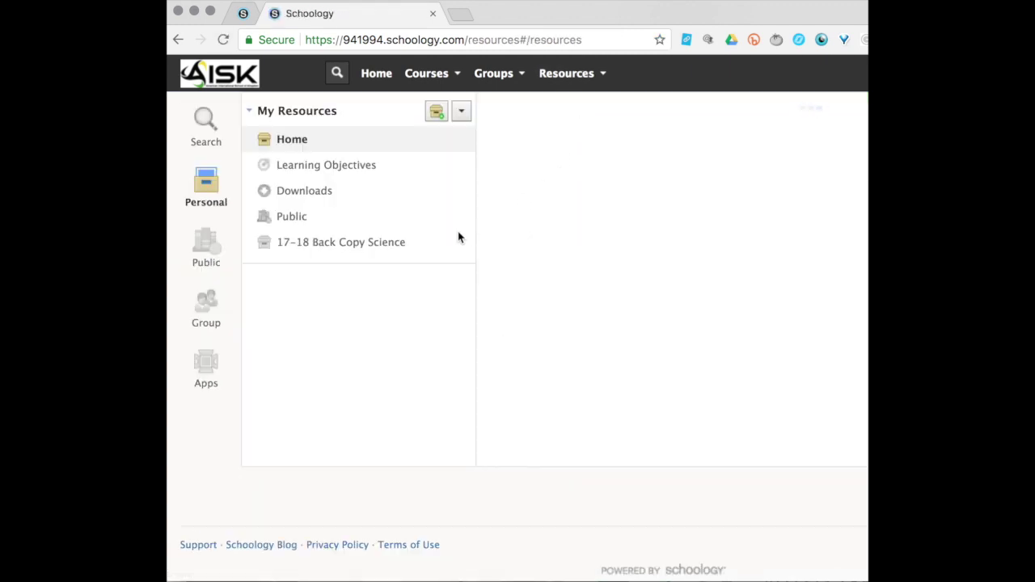
pyautogui.click(363, 247)
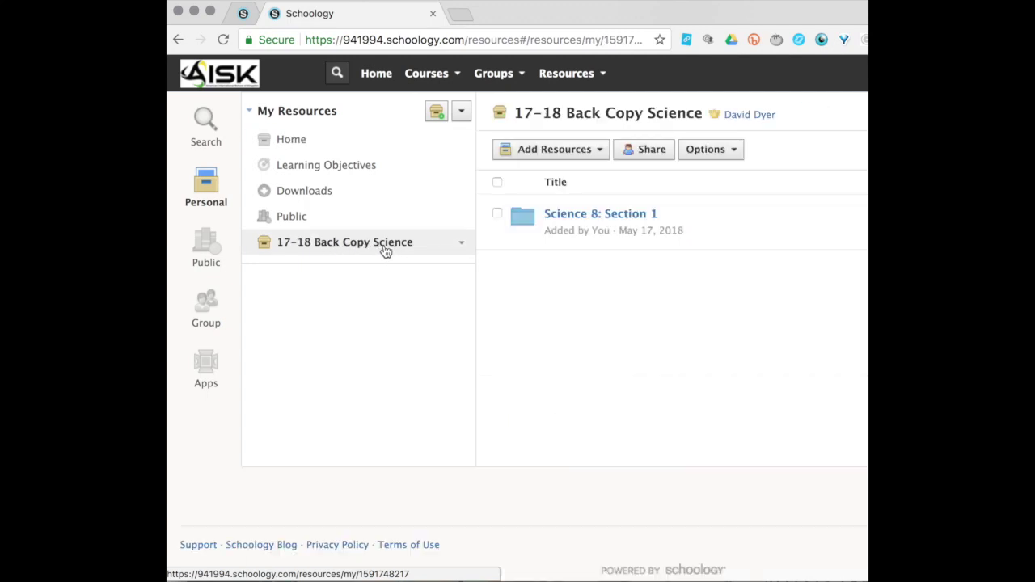
# Export the entire 17-18 Back Copy Science collection as a Common Cartridge (IMSCC) file, with no folder selected.
pyautogui.click(461, 112)
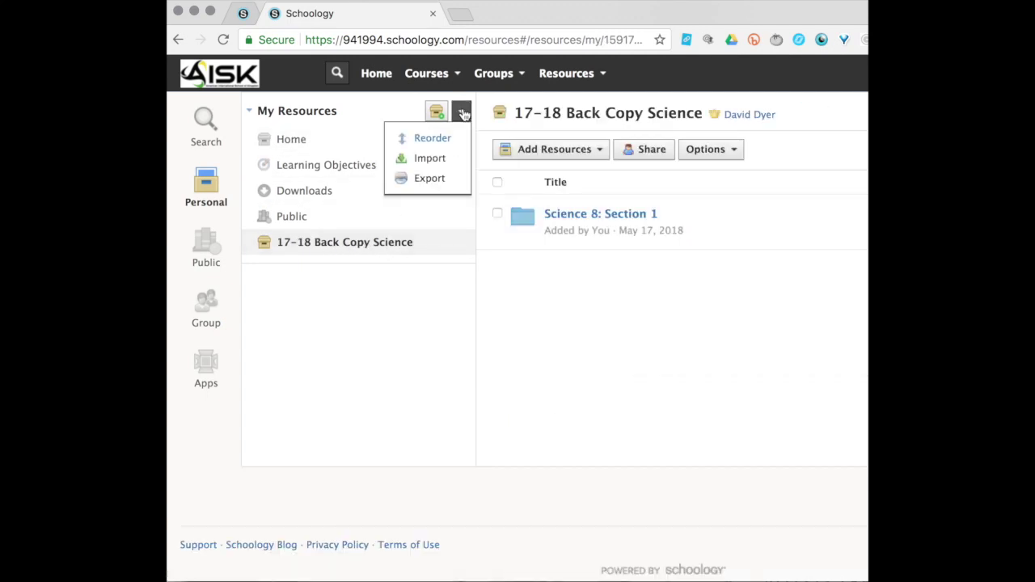
pyautogui.click(427, 180)
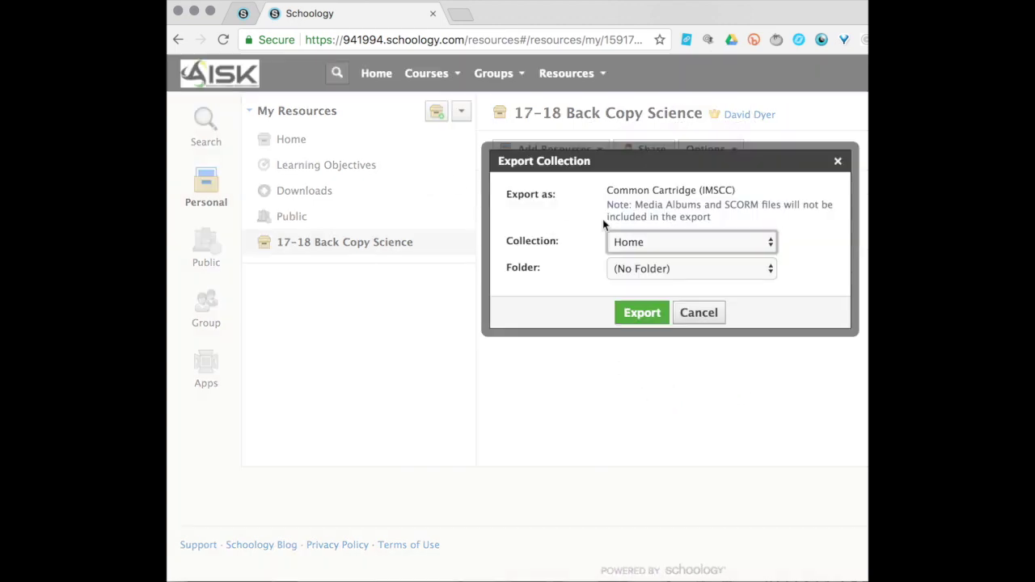
pyautogui.click(637, 241)
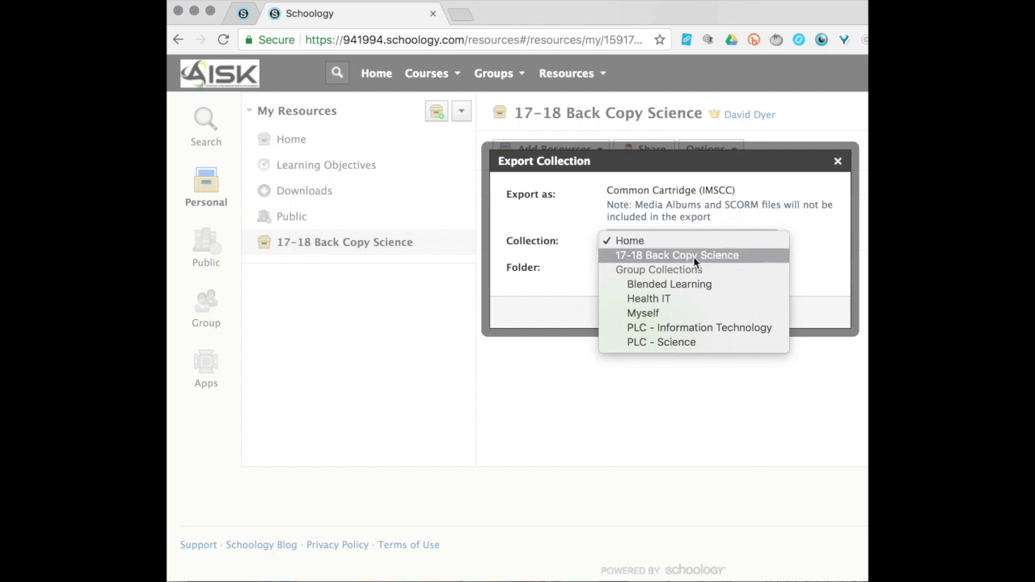
pyautogui.click(674, 256)
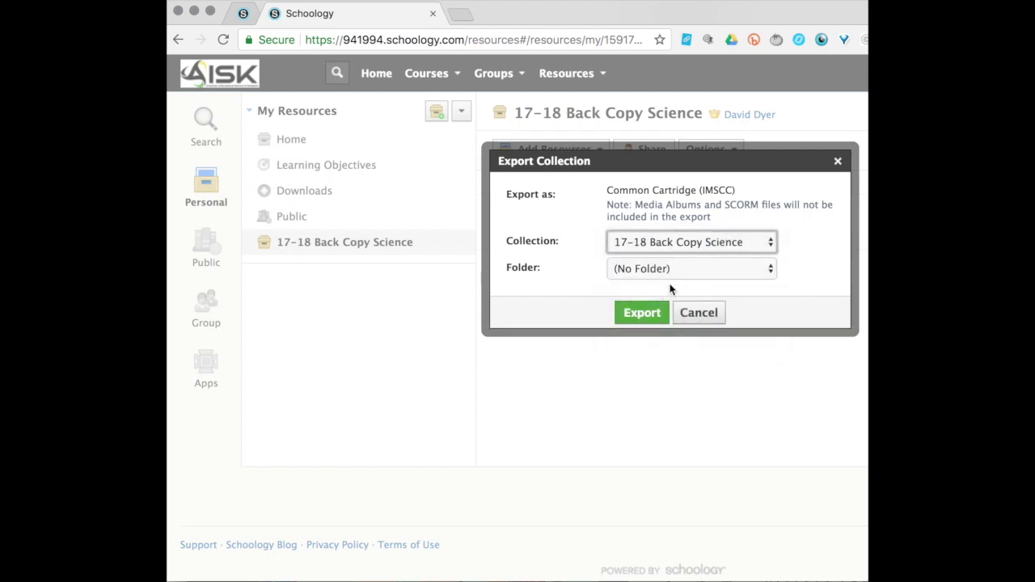
pyautogui.click(643, 314)
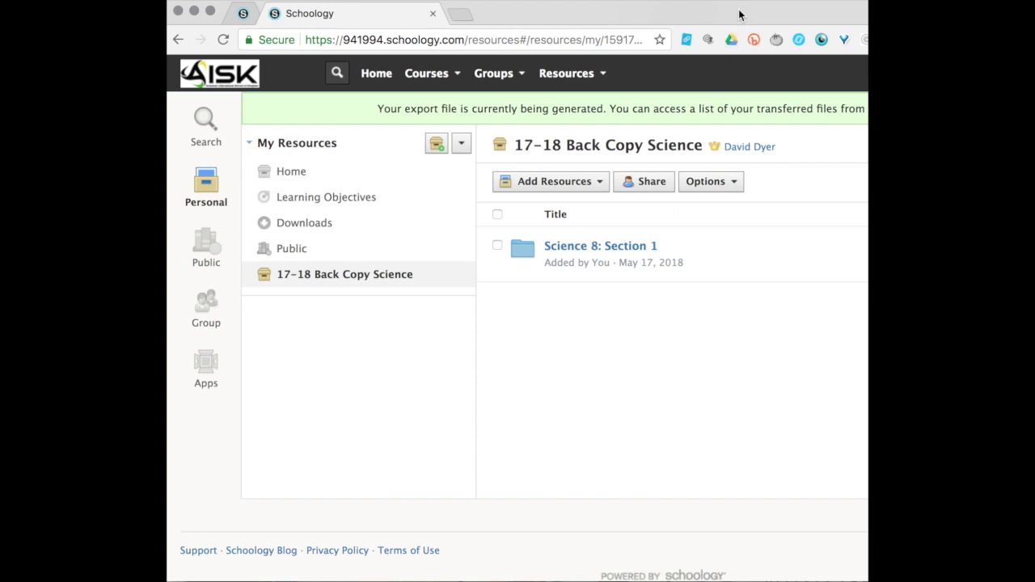
# Open the account's Transfer History to access the exported file.
pyautogui.moveTo(729, 14); pyautogui.dragTo(533, 15)
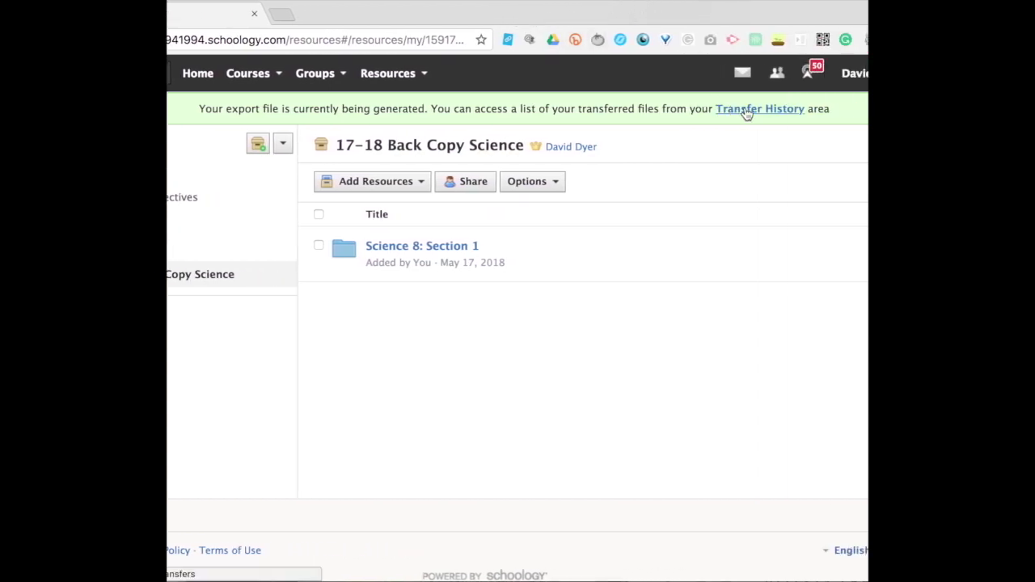
pyautogui.moveTo(753, 19); pyautogui.dragTo(679, 18)
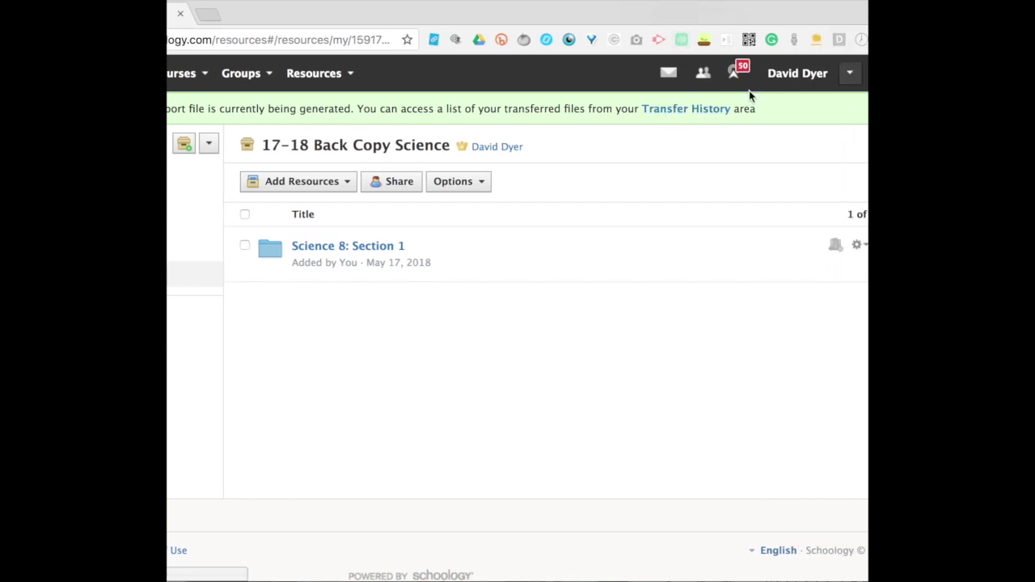
pyautogui.click(852, 74)
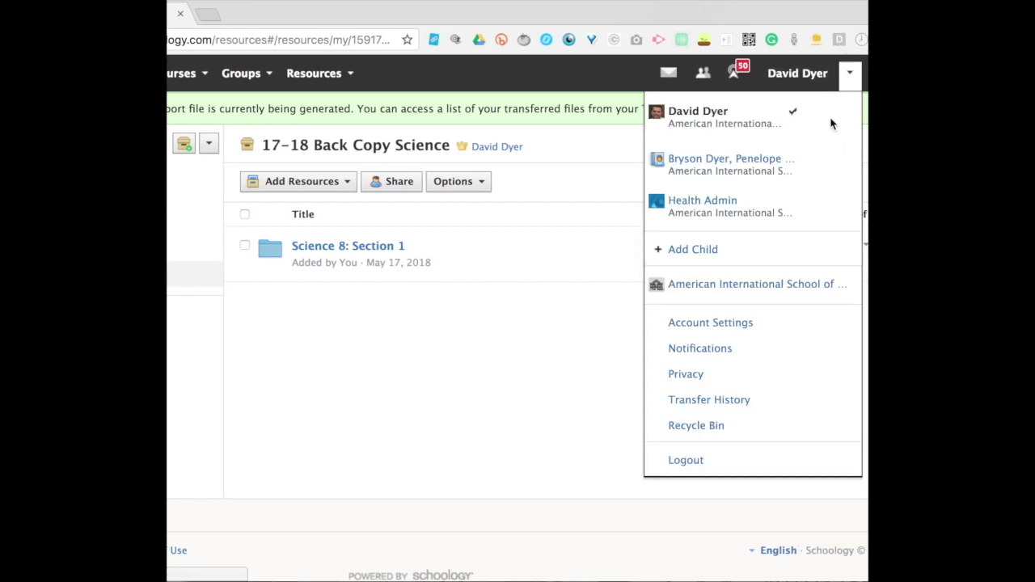
pyautogui.click(727, 402)
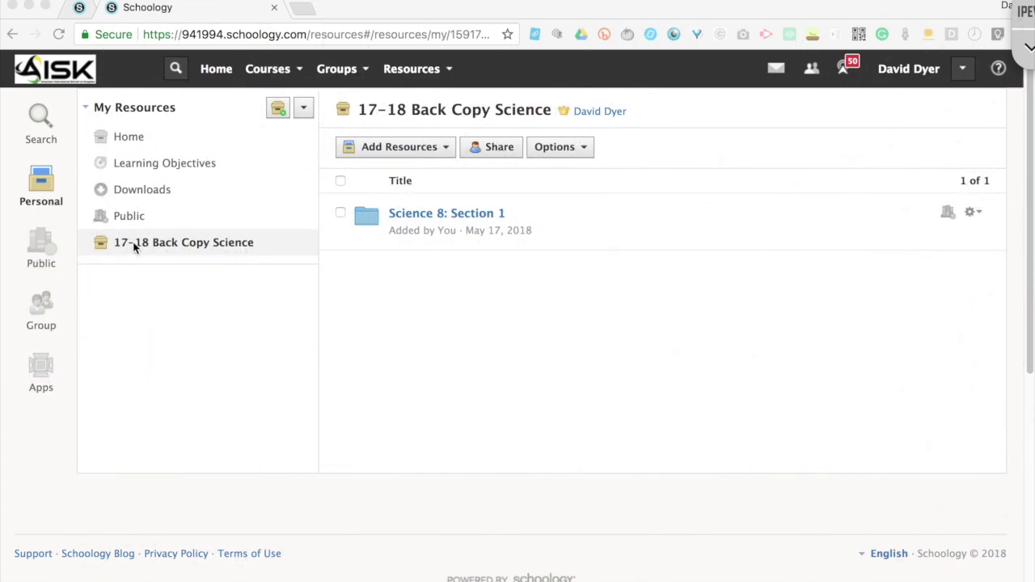
# Revisit the 17-18 Back Copy Science collection and view the resources of the group named Myself.
pyautogui.click(439, 71)
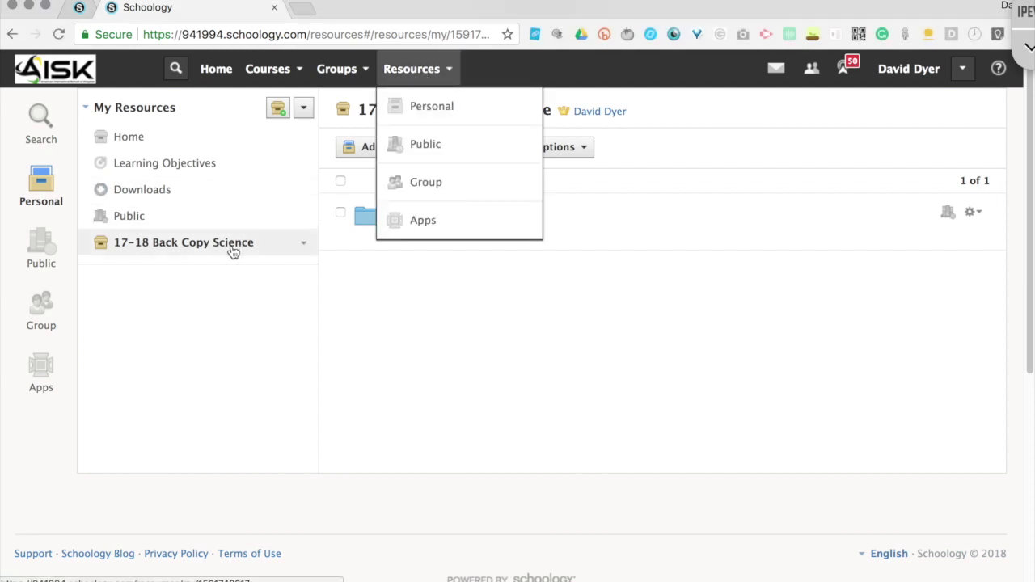
pyautogui.click(203, 251)
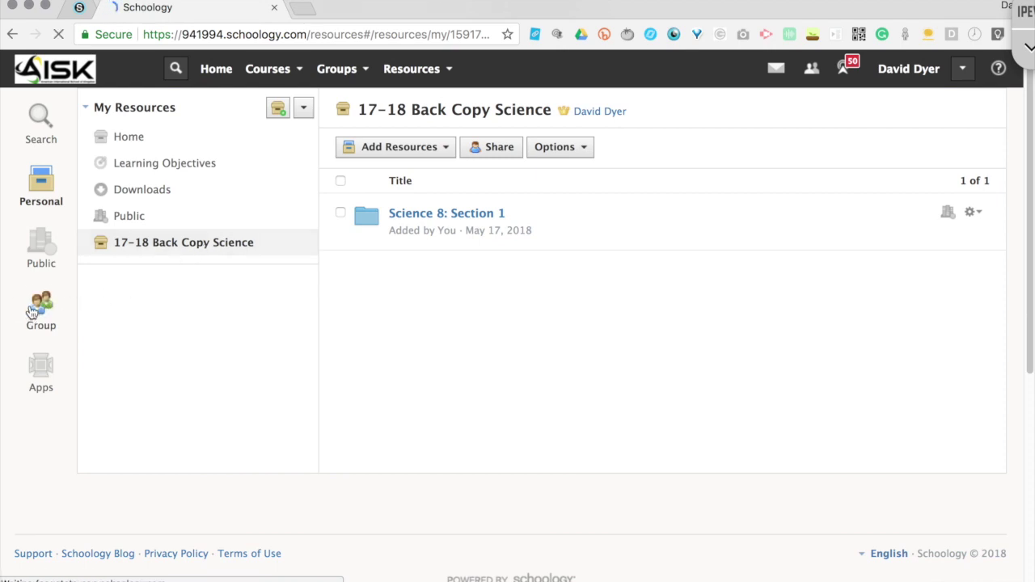
pyautogui.click(30, 312)
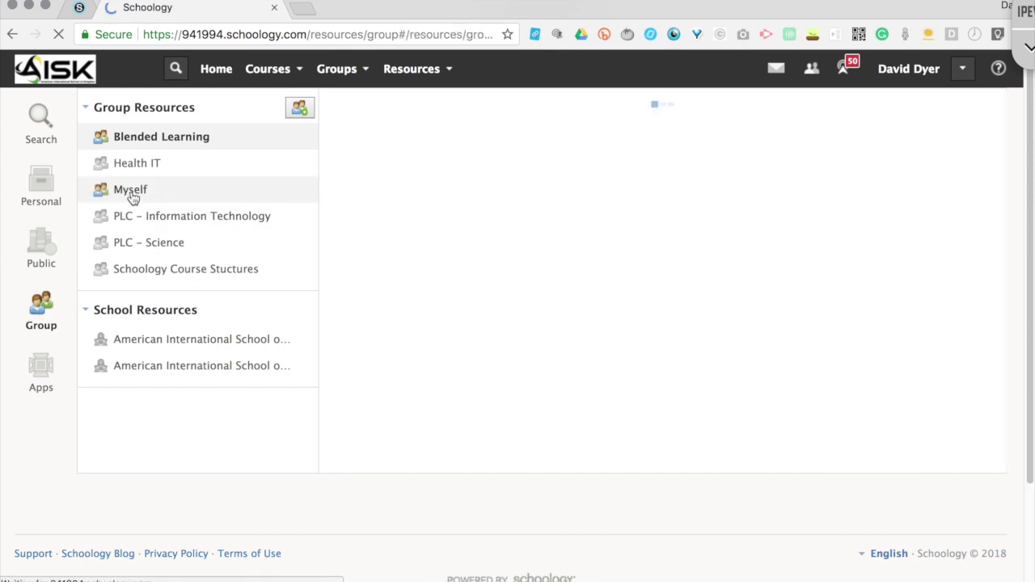
pyautogui.click(131, 191)
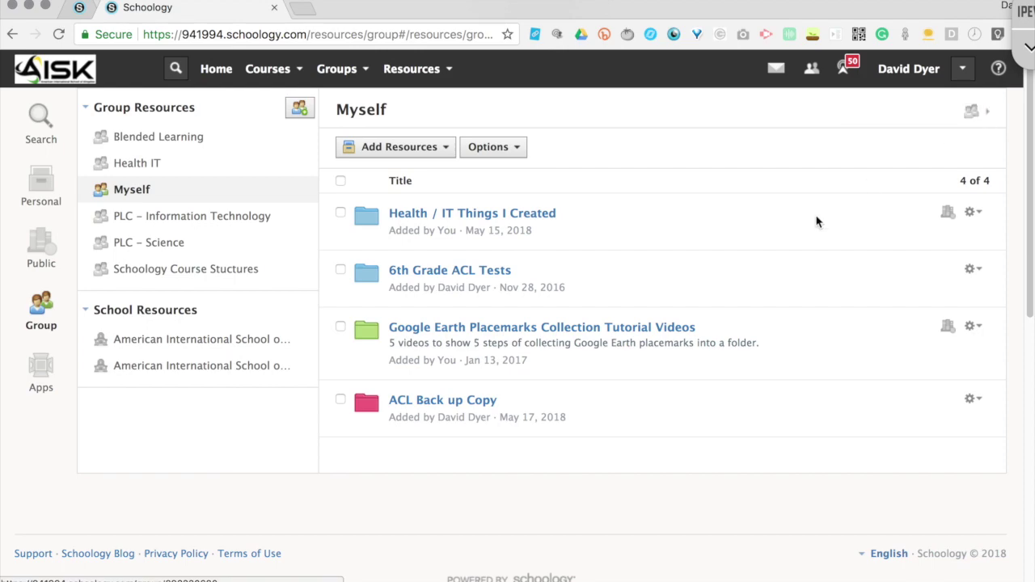
# Switch to Safari and log in to the second Schoology account with the prefilled credentials.
pyautogui.press('super+Tab')
pyautogui.press('super+Tab')
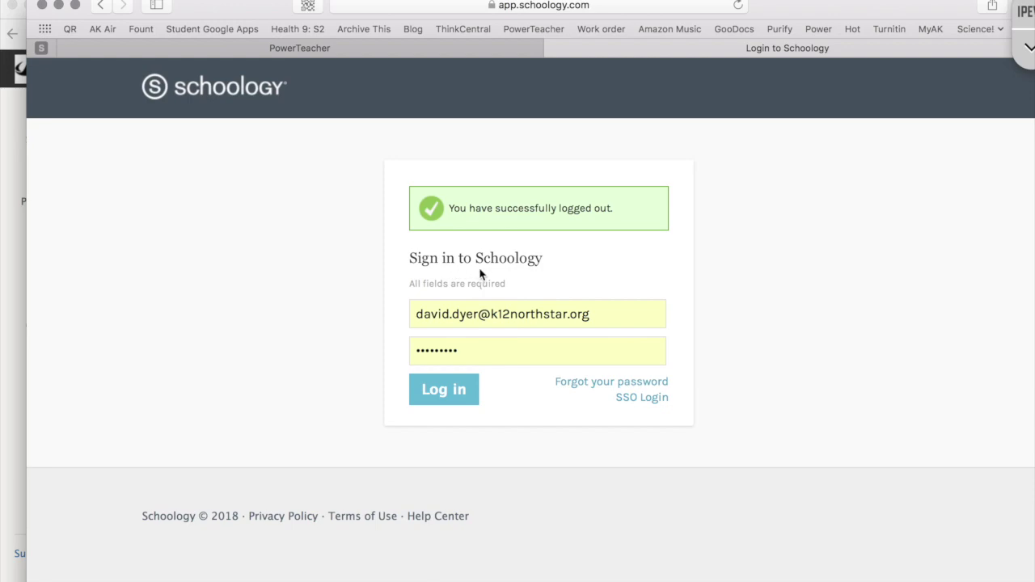
pyautogui.click(441, 395)
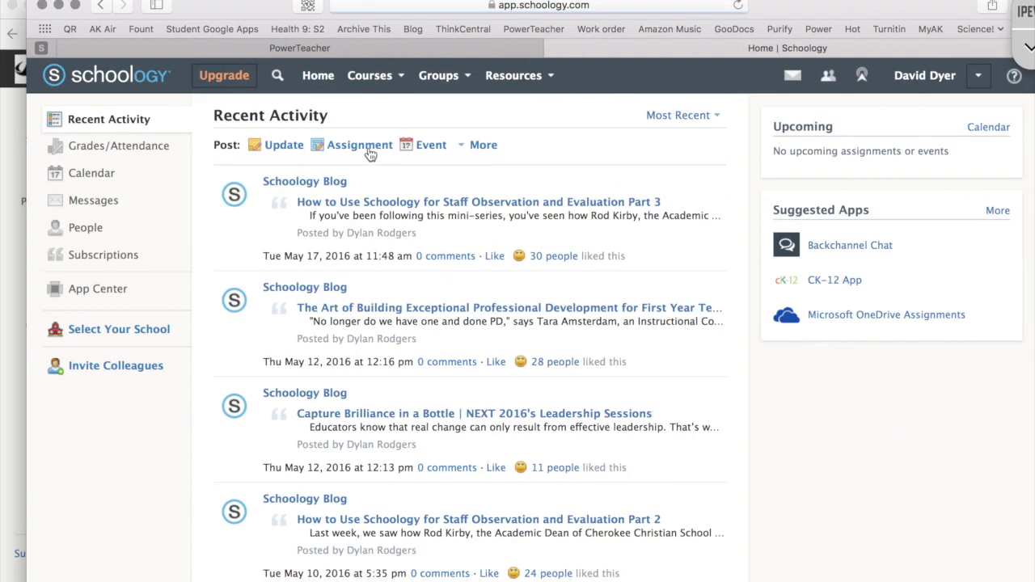
# Open the group named Myself in this account and show the available resource types.
pyautogui.click(442, 77)
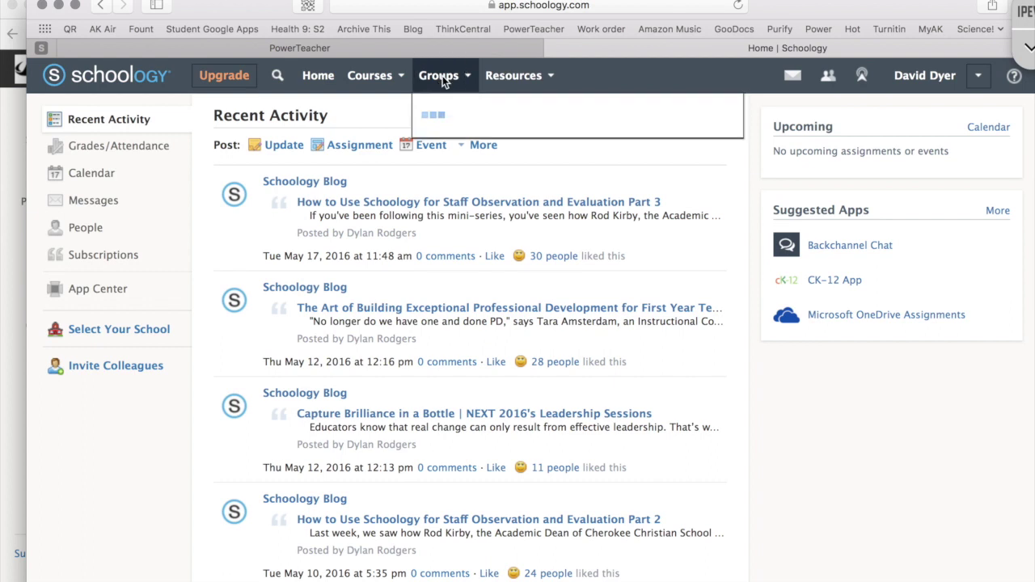
pyautogui.click(471, 182)
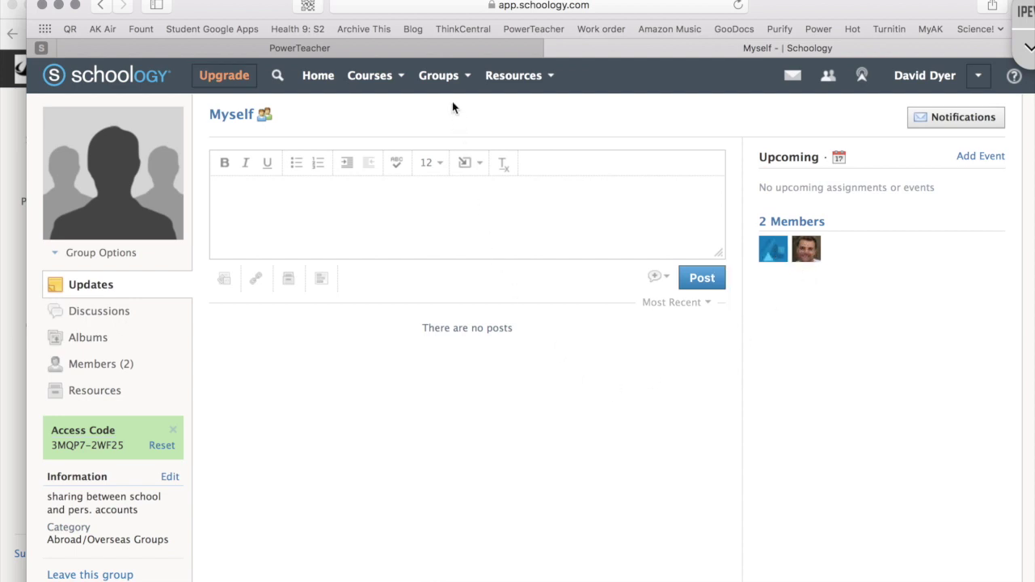
pyautogui.click(508, 78)
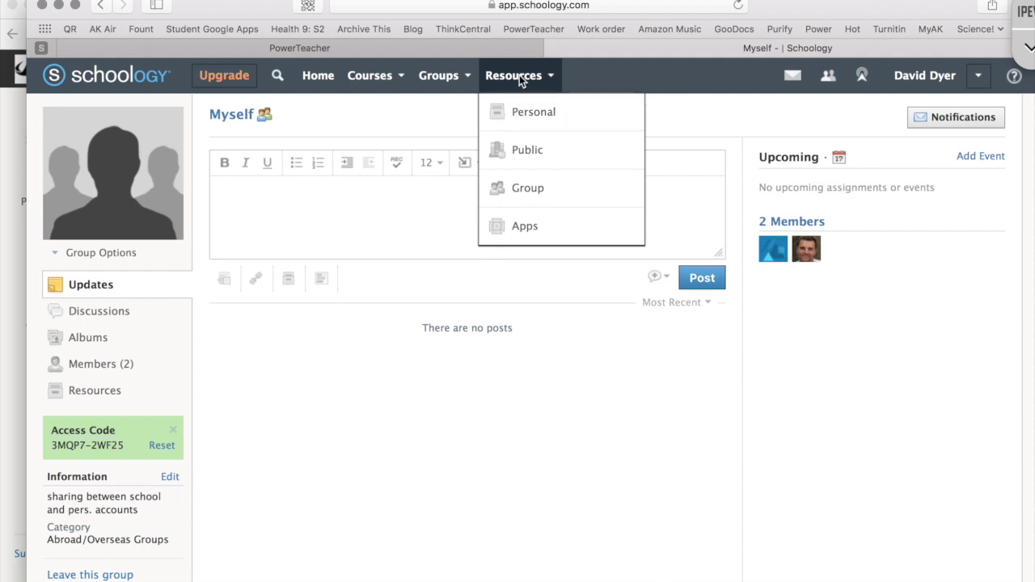
# Switch back to Chrome and open the 17-18 Back Copy Science collection in the personal resources.
pyautogui.press('super+Tab')
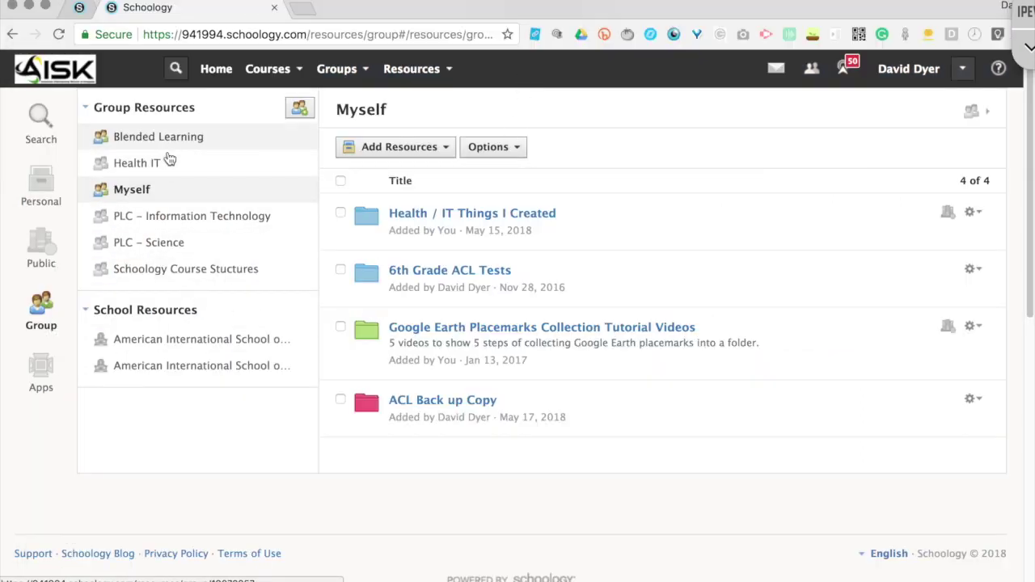
pyautogui.click(401, 69)
pyautogui.click(432, 113)
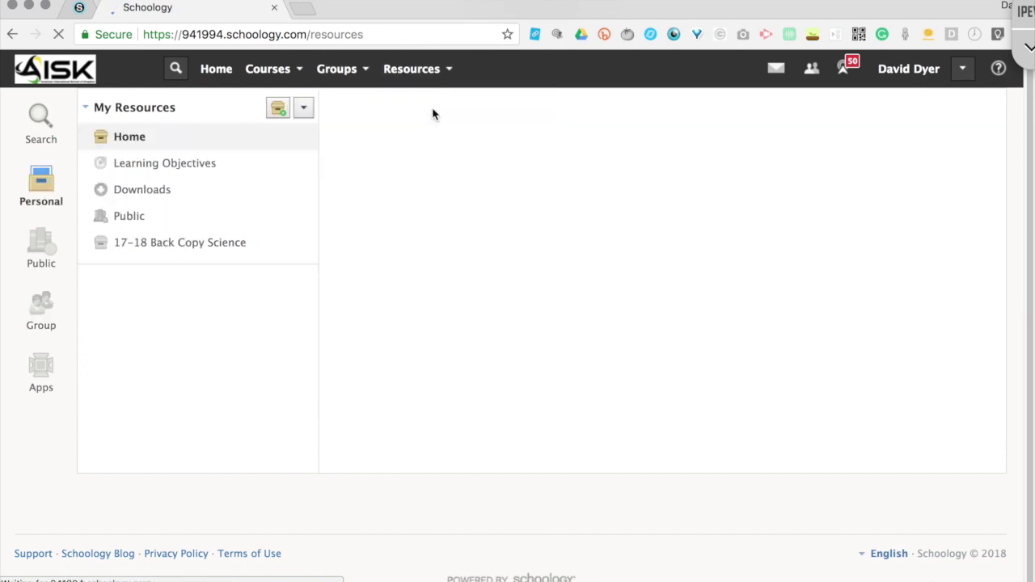
pyautogui.click(202, 243)
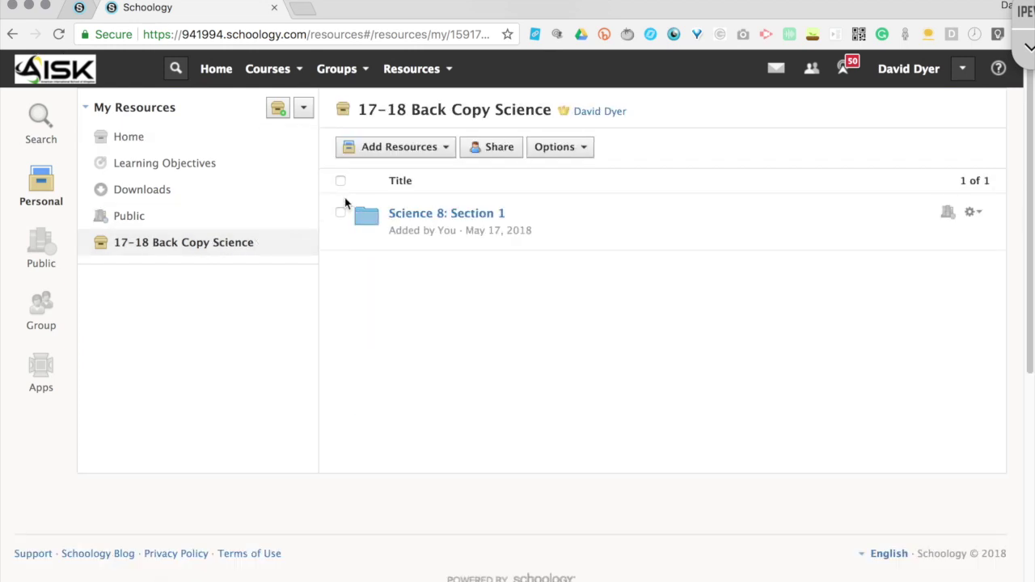
# Select the Science 8: Section 1 folder and copy it to the Myself group's collection with no folder chosen.
pyautogui.click(341, 183)
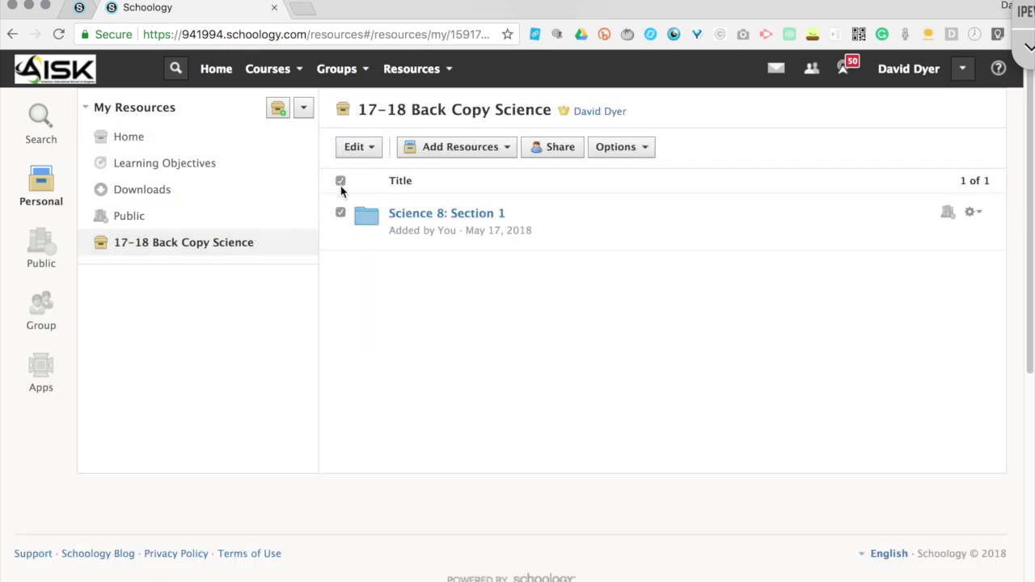
pyautogui.click(975, 213)
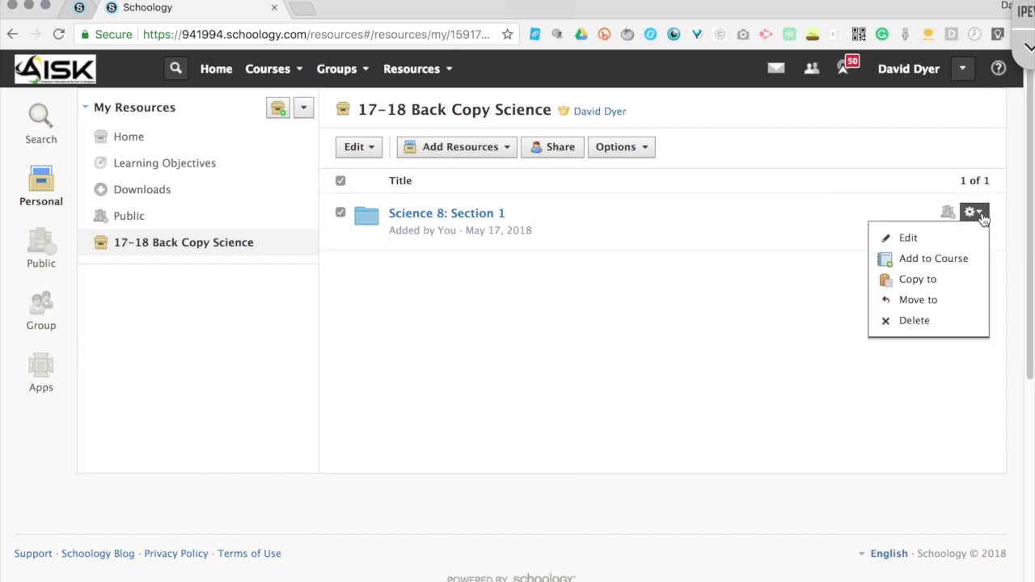
pyautogui.click(912, 281)
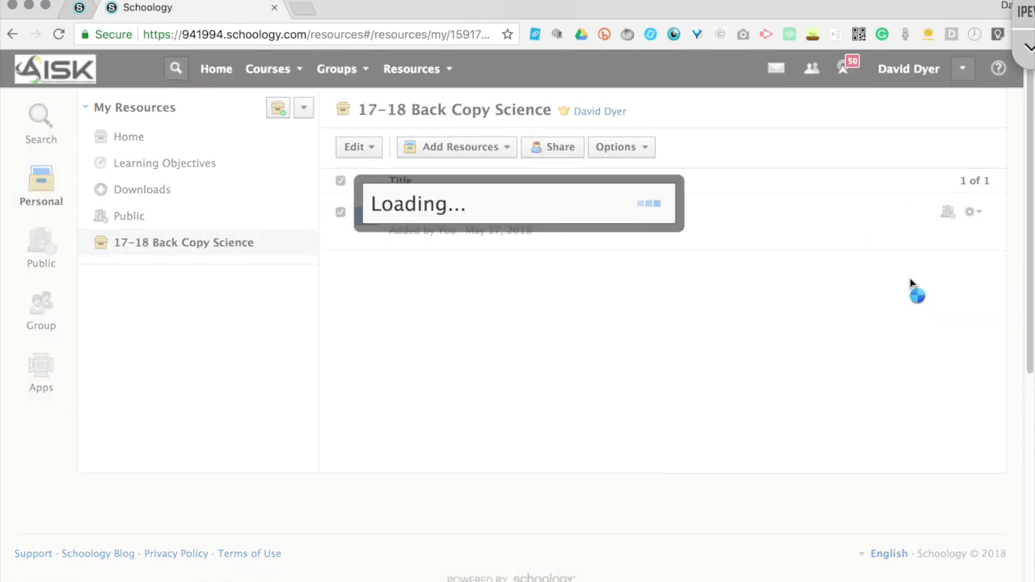
pyautogui.click(619, 206)
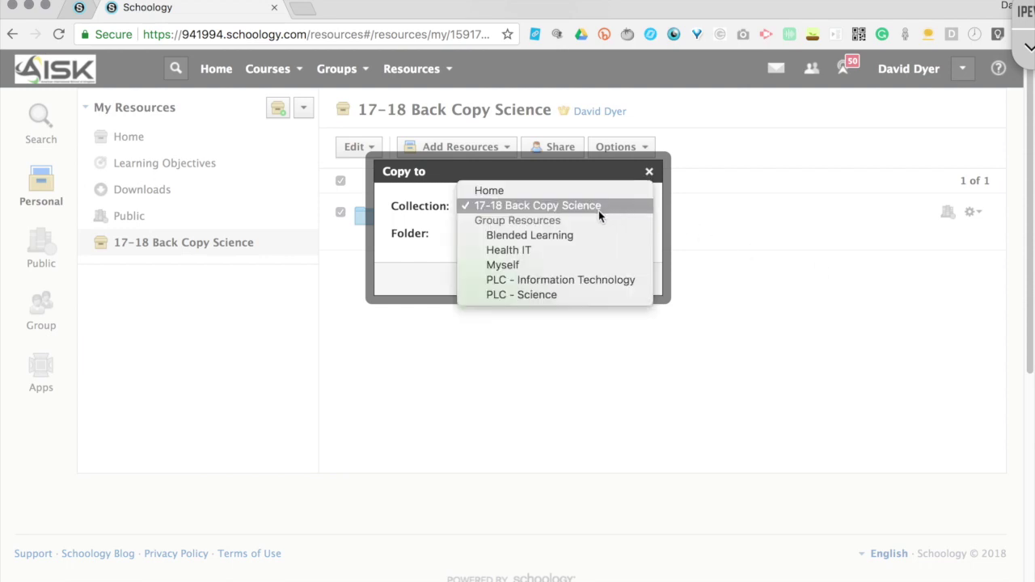
pyautogui.click(498, 268)
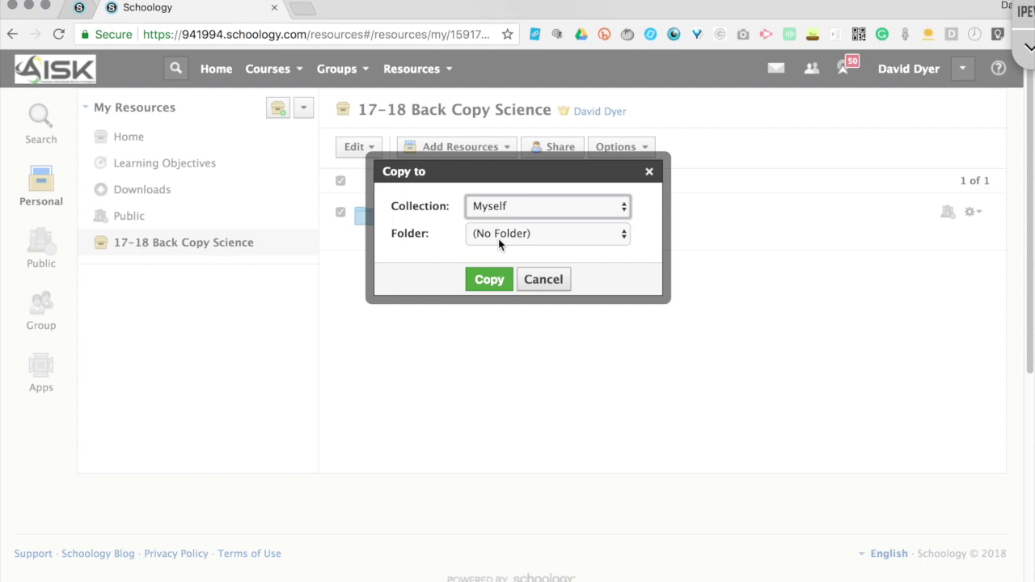
pyautogui.click(499, 239)
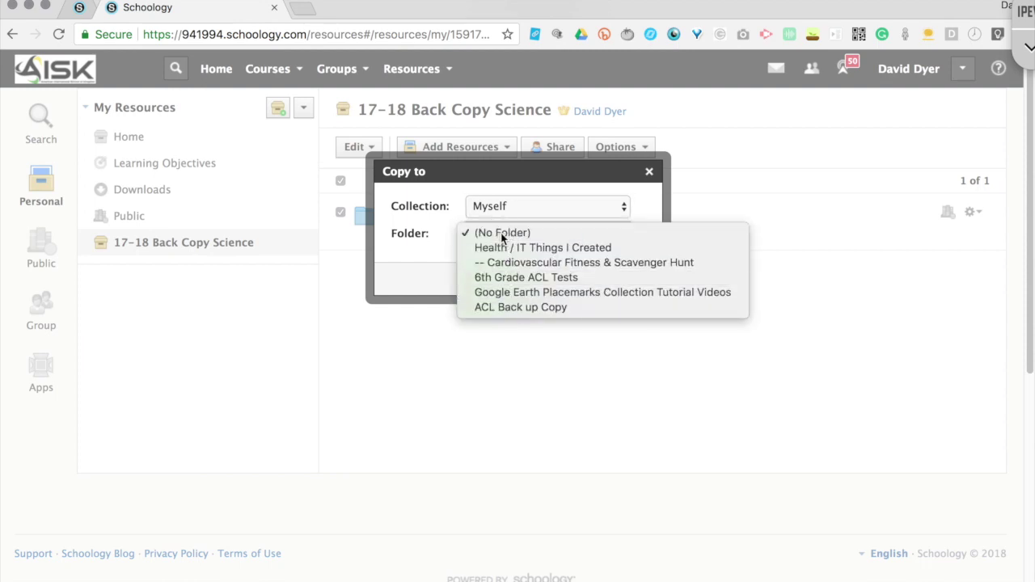
pyautogui.click(501, 234)
pyautogui.click(490, 280)
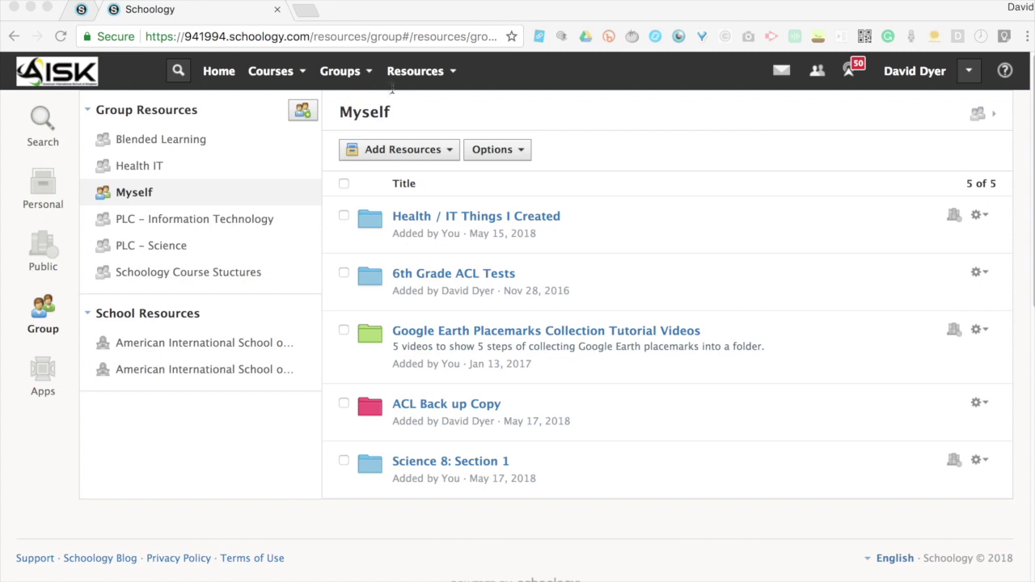
# Switch to Safari to return to the second Schoology account.
pyautogui.click(448, 72)
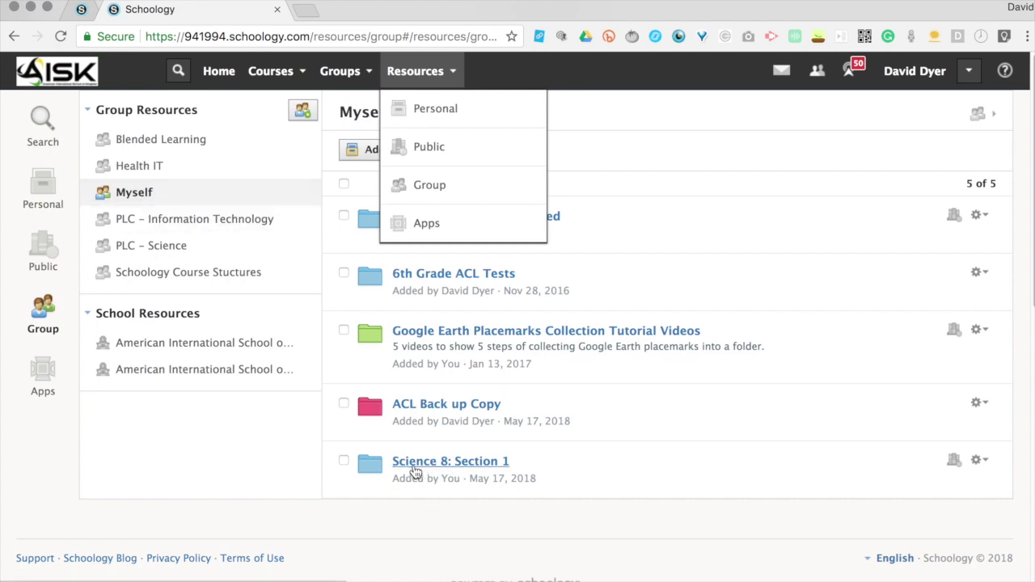
pyautogui.press('super+Tab')
pyautogui.press('super+Tab')
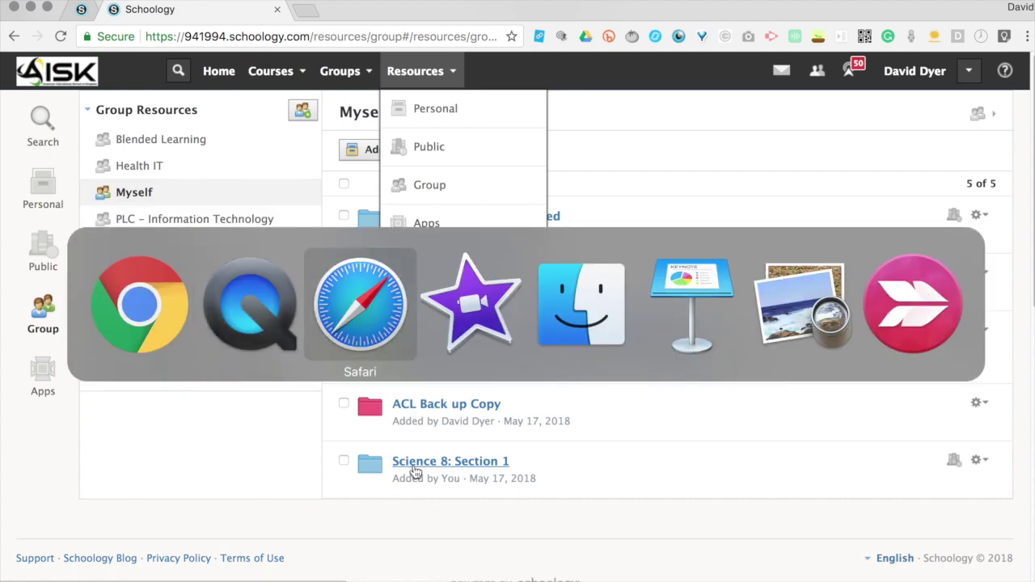